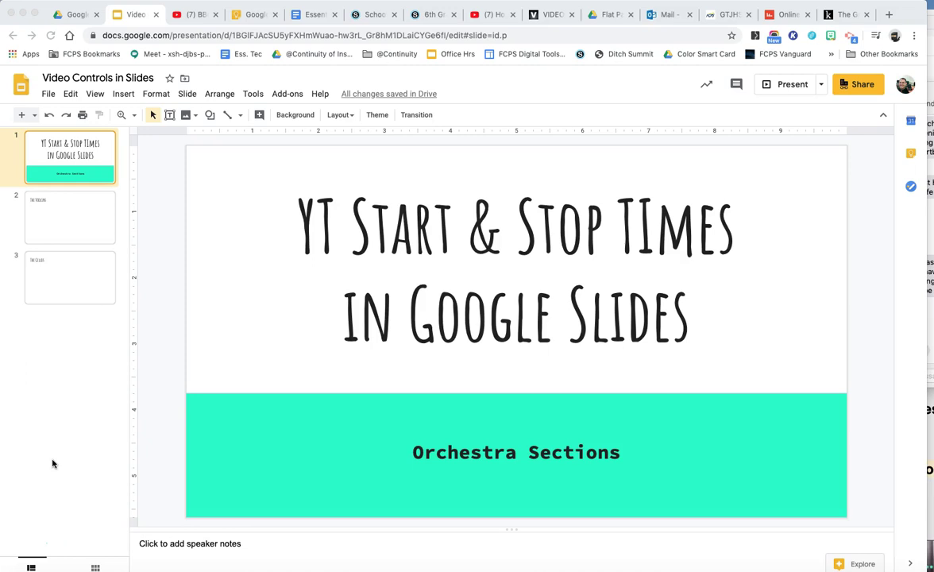
Show The Violins slide and bring up the BBC National Orchestra of Wales Strings YouTube video.
{"action": "left_click", "coordinate": [80, 226]}
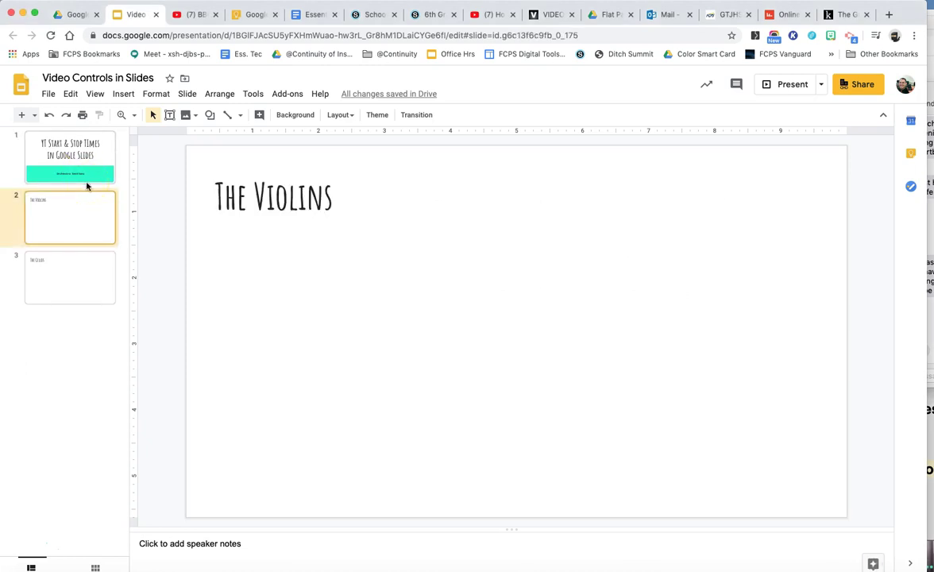
{"action": "left_click", "coordinate": [184, 16]}
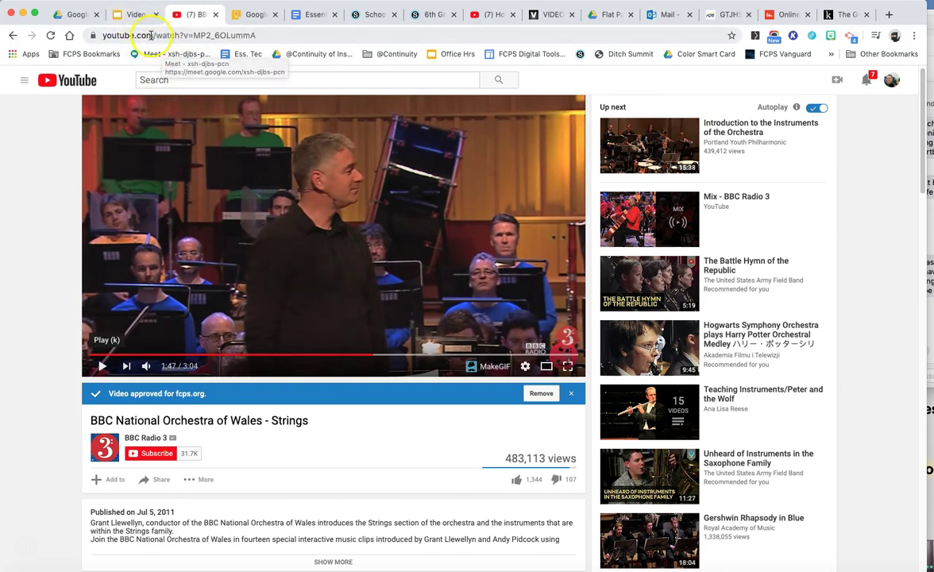
Copy the Strings video's YouTube web address and return to the Violins slide.
{"action": "left_click", "coordinate": [137, 13]}
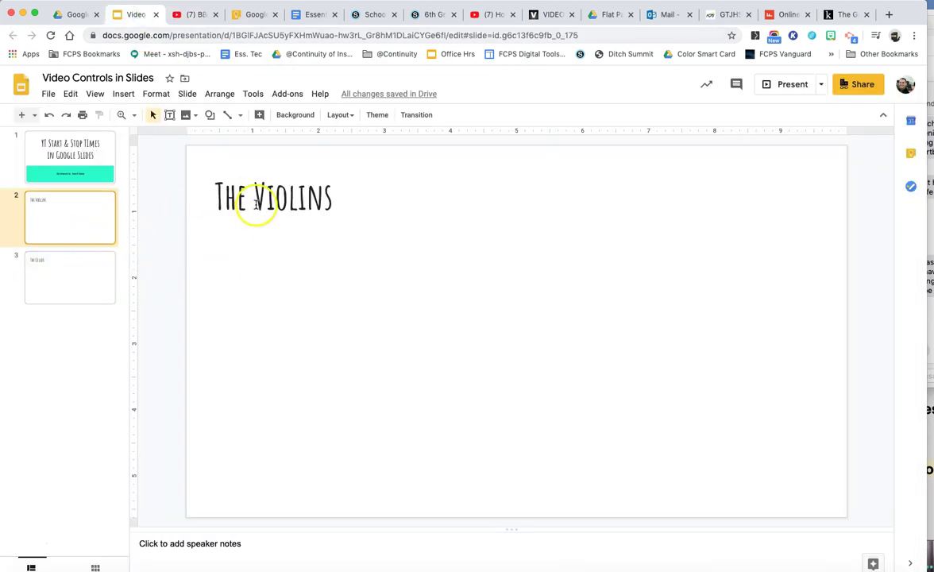
{"action": "left_click", "coordinate": [197, 16]}
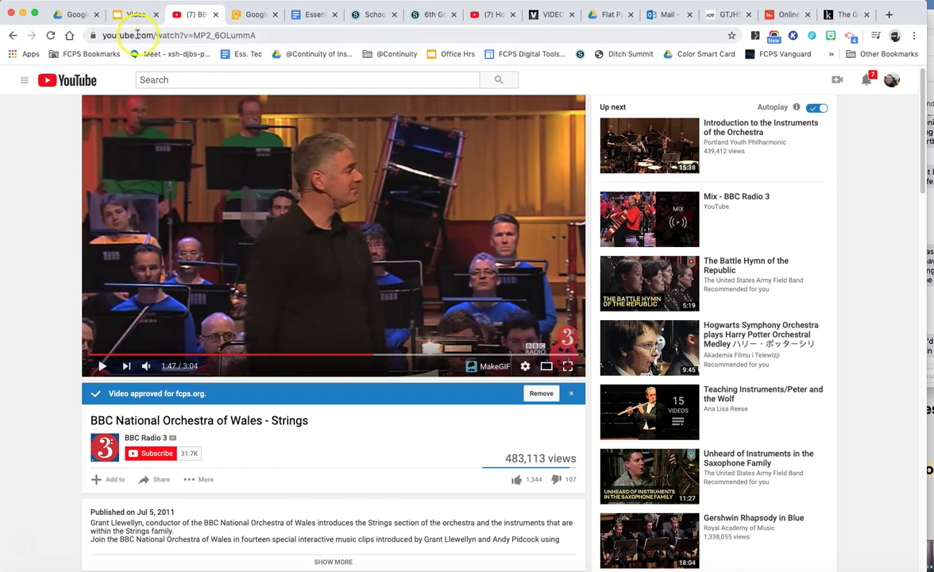
{"action": "left_click", "coordinate": [274, 34]}
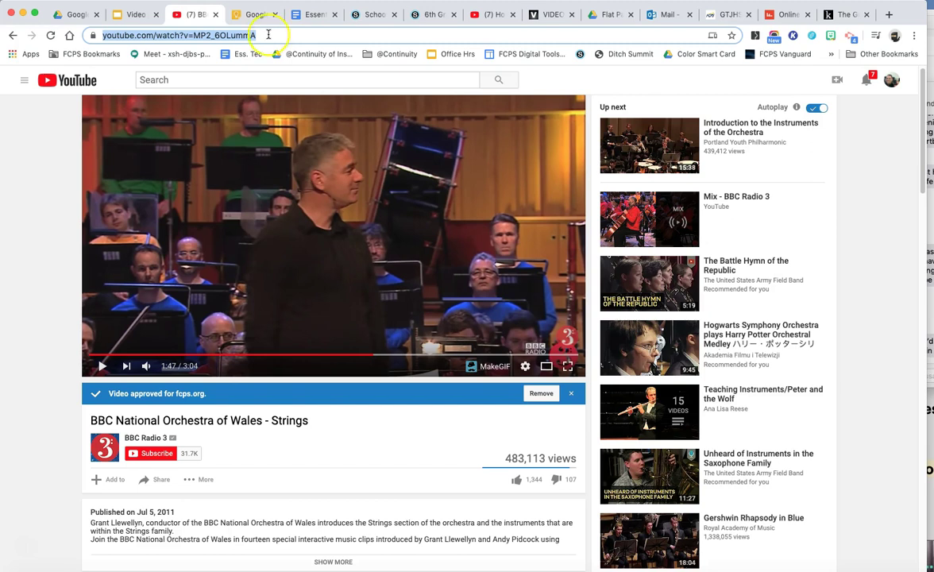
{"action": "left_click", "coordinate": [132, 16]}
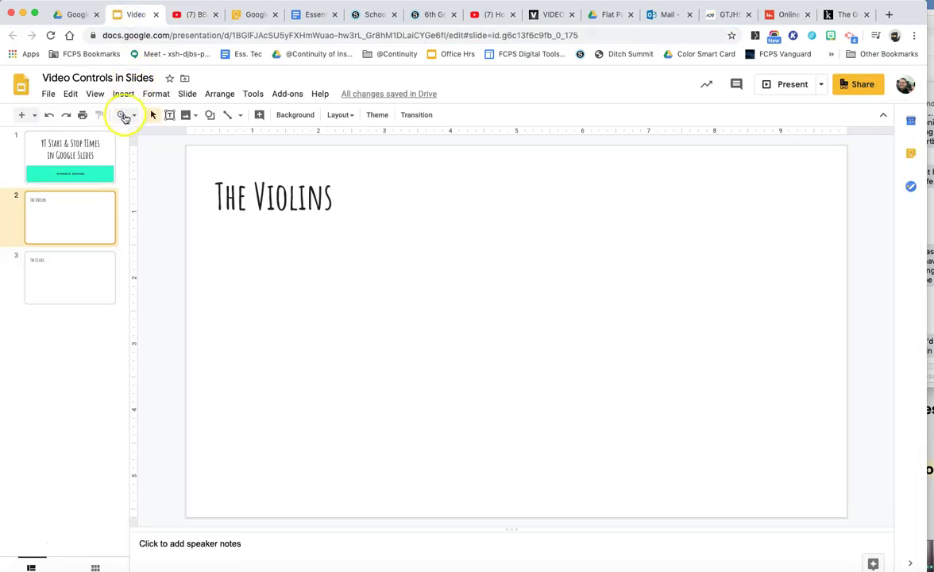
Embed the BBC Strings video by URL on The Violins slide, centred below the title.
{"action": "left_click", "coordinate": [128, 95]}
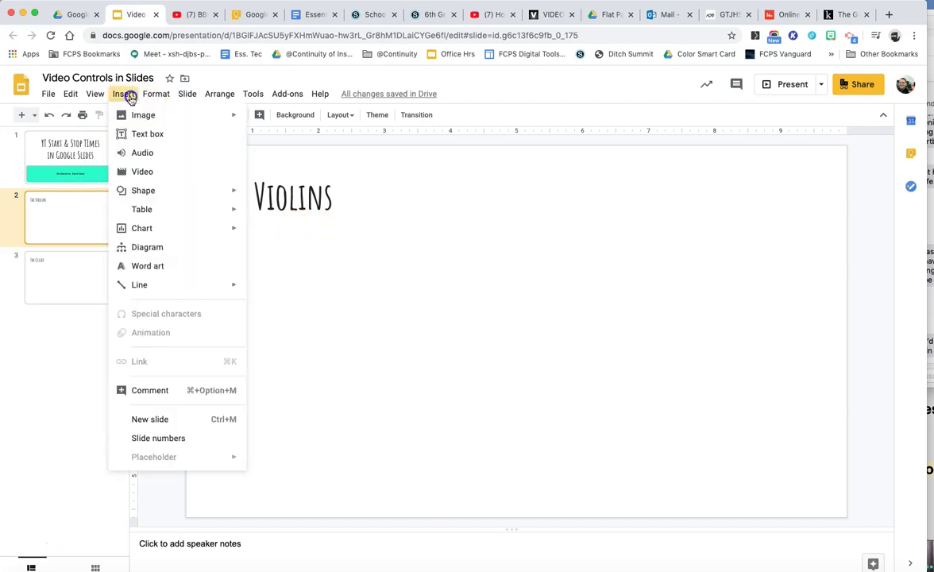
{"action": "left_click", "coordinate": [141, 171]}
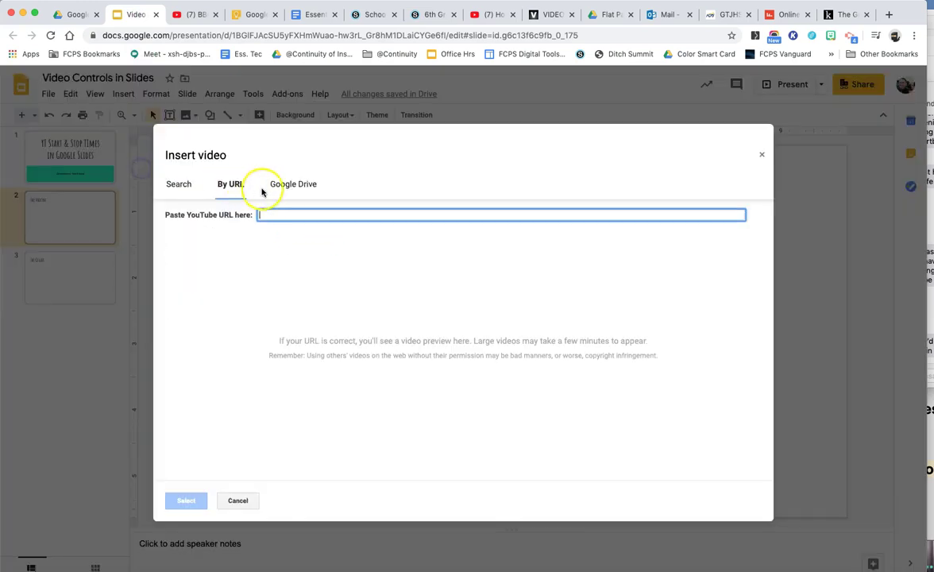
{"action": "left_click", "coordinate": [264, 215]}
{"action": "type", "text": "https://www.youtube.com/watch?v=MP2_6OLummA"}
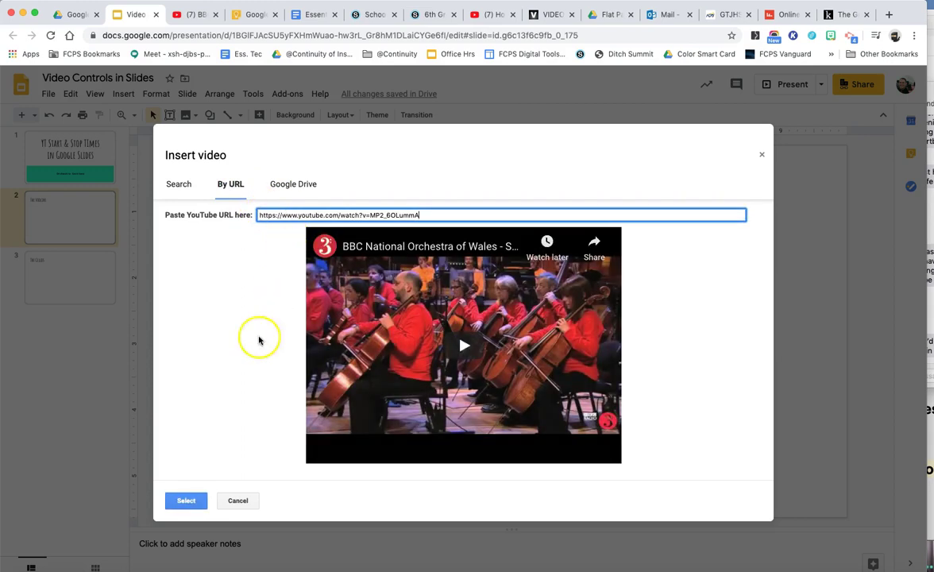
{"action": "left_click", "coordinate": [201, 500]}
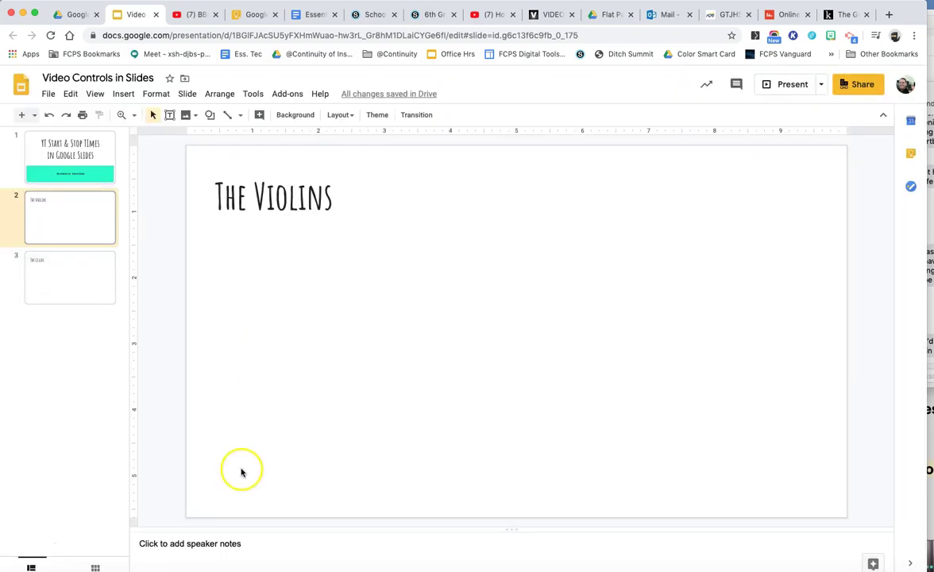
{"action": "left_click_drag", "start_coordinate": [373, 284], "coordinate": [507, 274]}
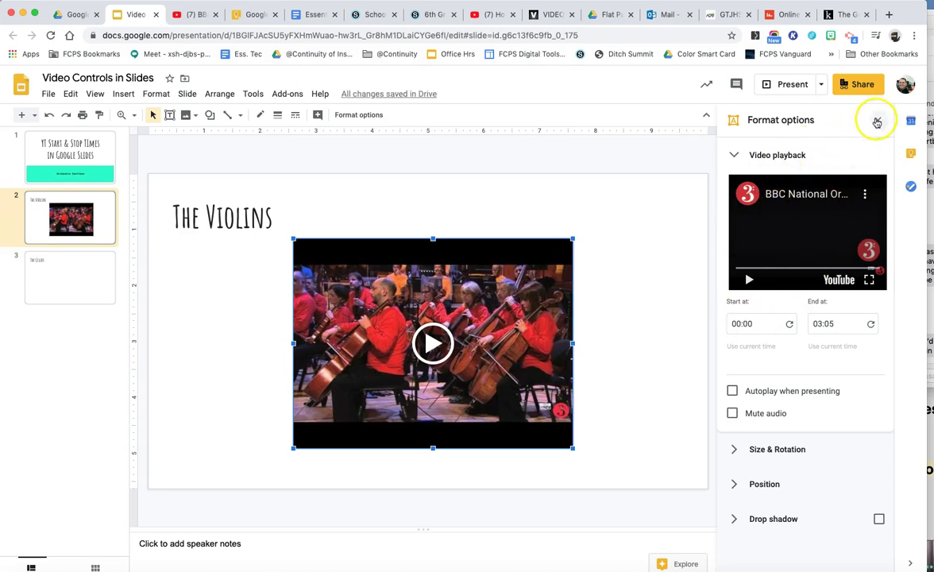
Set the Violins video's playback to start at 00:22 and end at 00:41.
{"action": "left_click", "coordinate": [877, 119]}
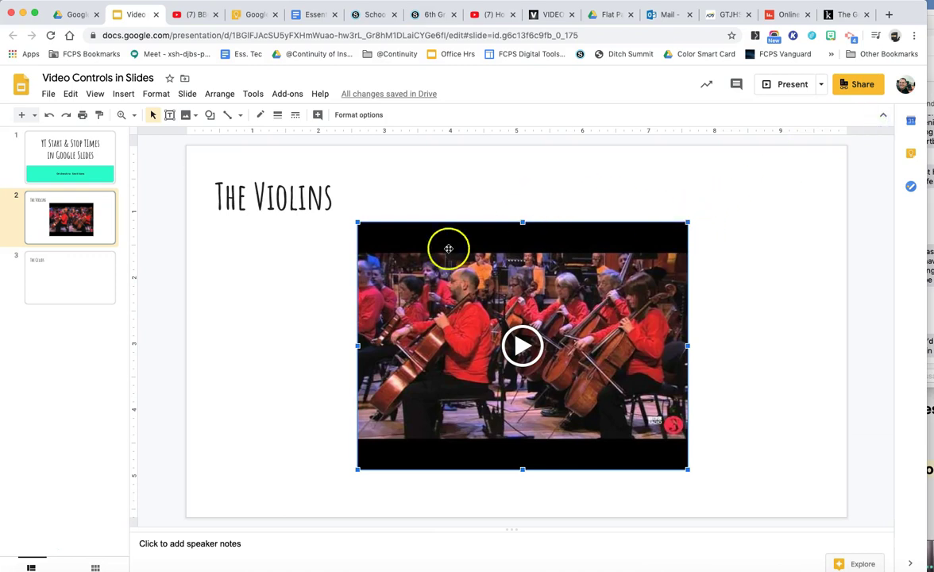
{"action": "left_click", "coordinate": [278, 258]}
{"action": "left_click", "coordinate": [383, 283]}
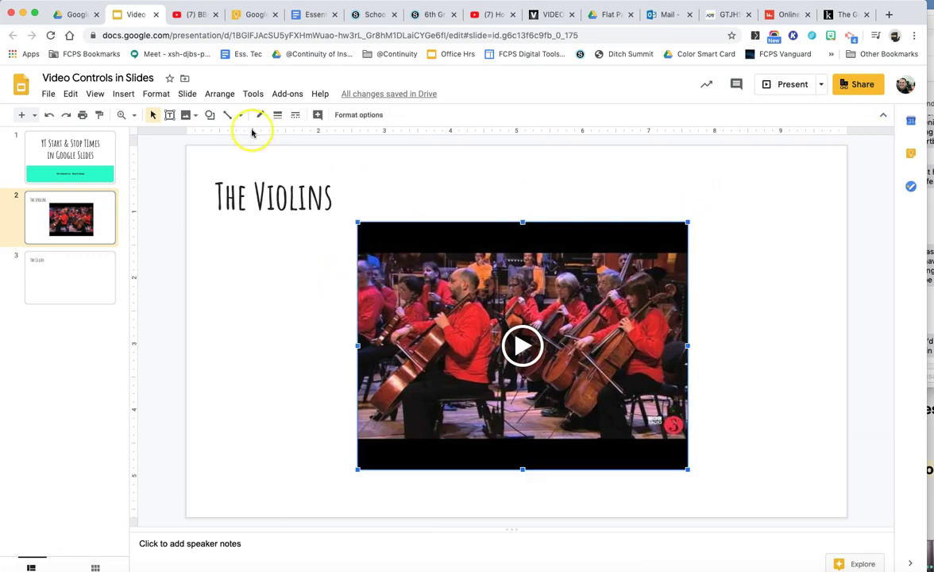
{"action": "left_click", "coordinate": [156, 94]}
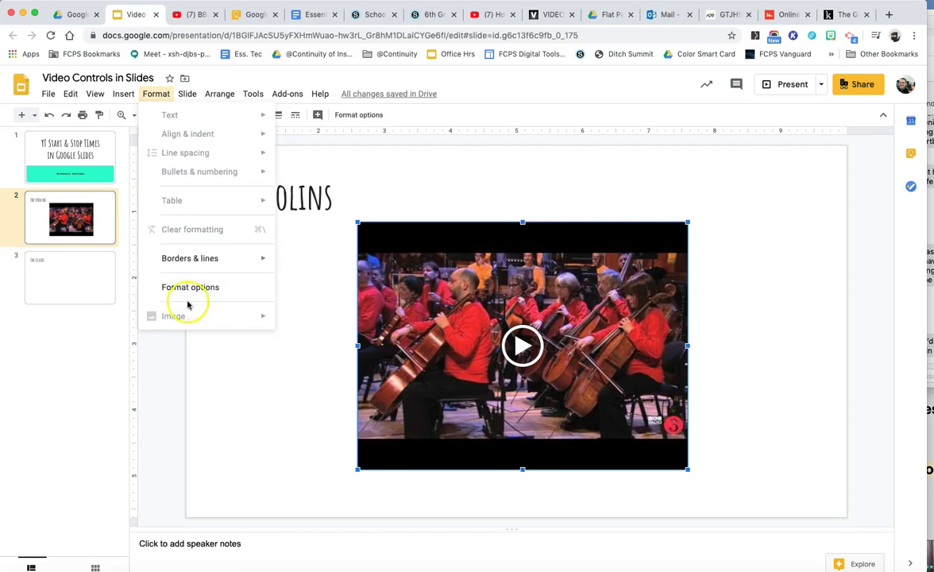
{"action": "left_click", "coordinate": [222, 289]}
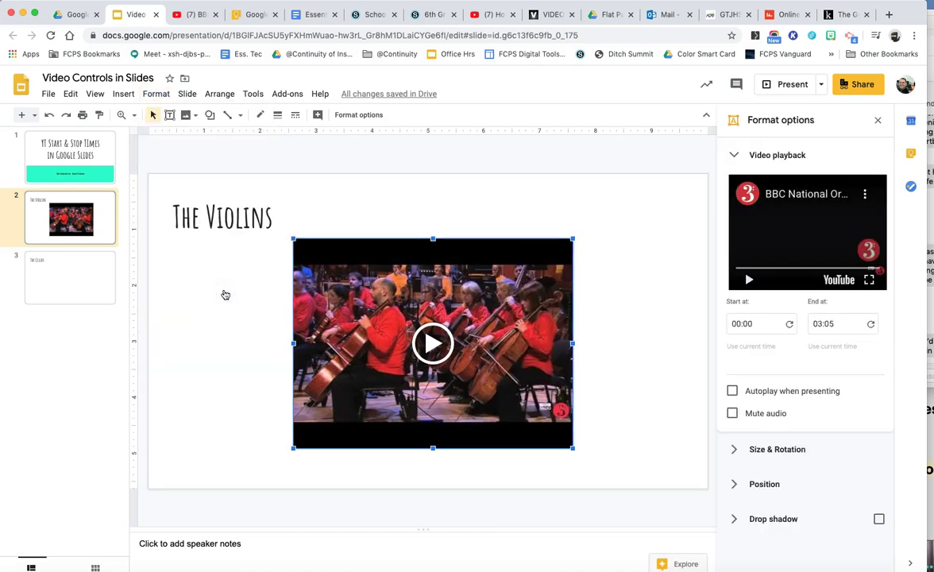
{"action": "left_click", "coordinate": [763, 327]}
{"action": "left_click", "coordinate": [760, 326]}
{"action": "type", "text": "22"}
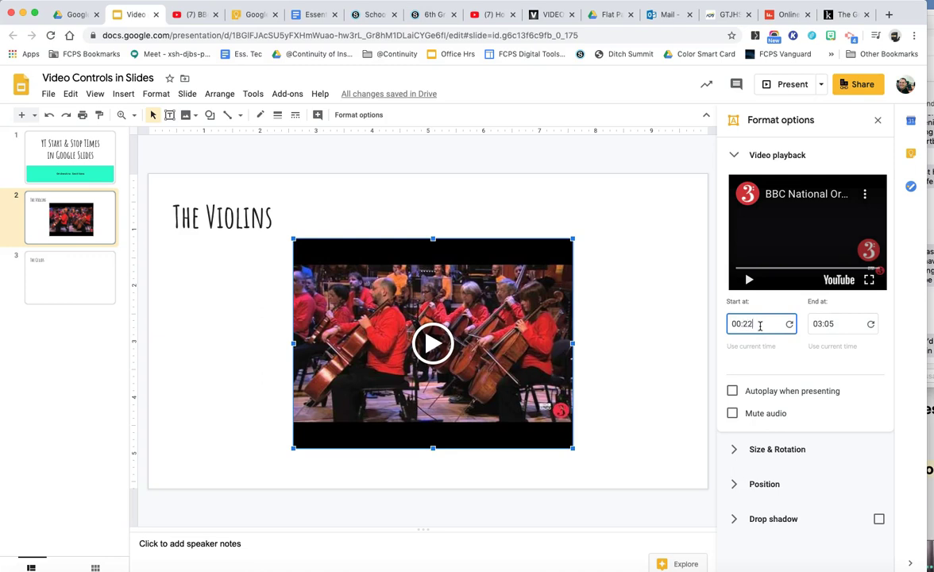
{"action": "left_click", "coordinate": [830, 323]}
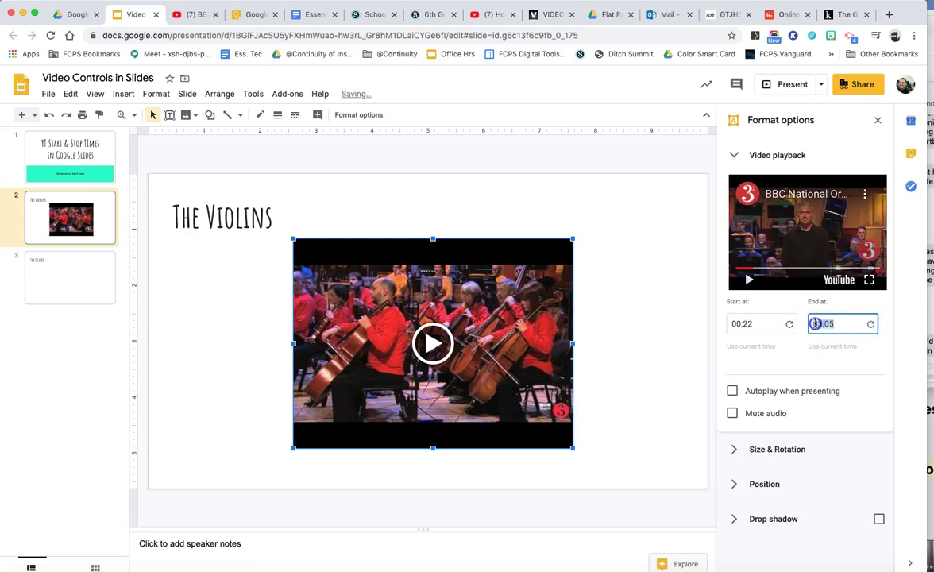
{"action": "key", "text": "BackSpace"}
{"action": "type", "text": ":41"}
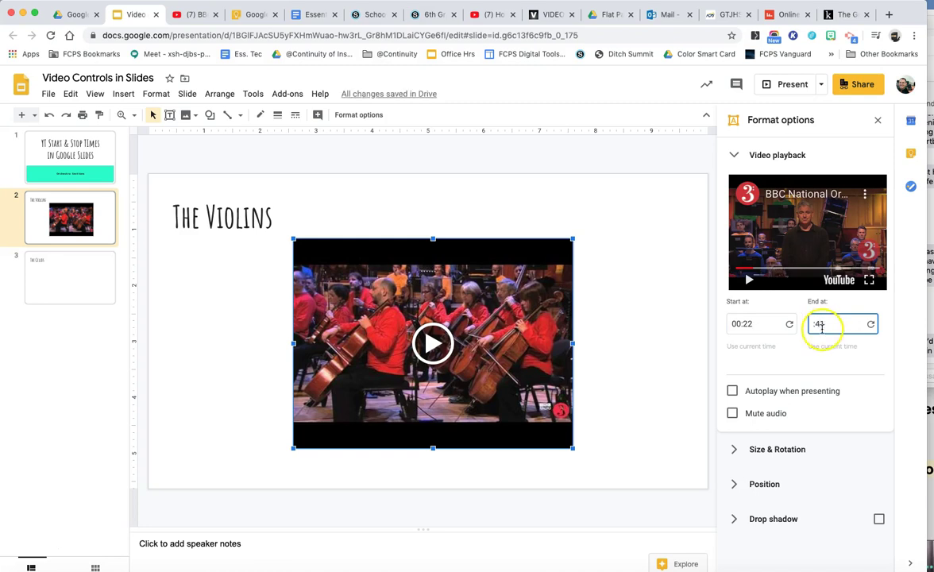
{"action": "key", "text": "Return"}
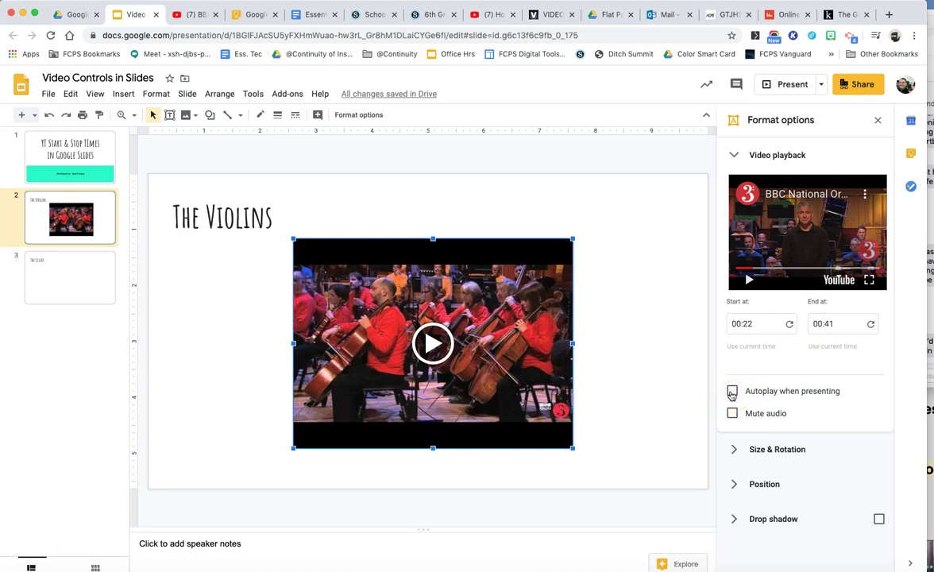
Enable autoplay on the Violins video, test-play the 0:22 clip, then open the Cellos slide.
{"action": "left_click", "coordinate": [732, 392]}
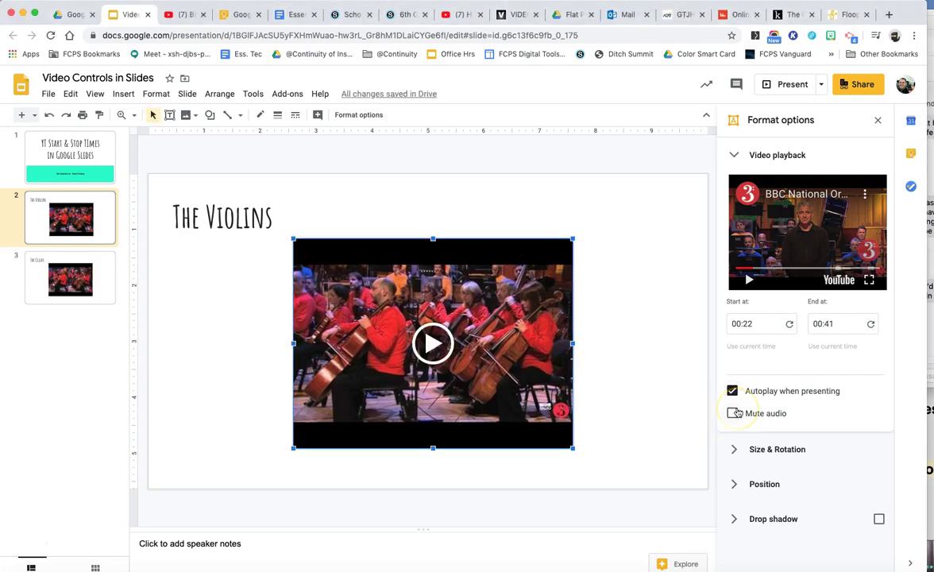
{"action": "left_click", "coordinate": [733, 391]}
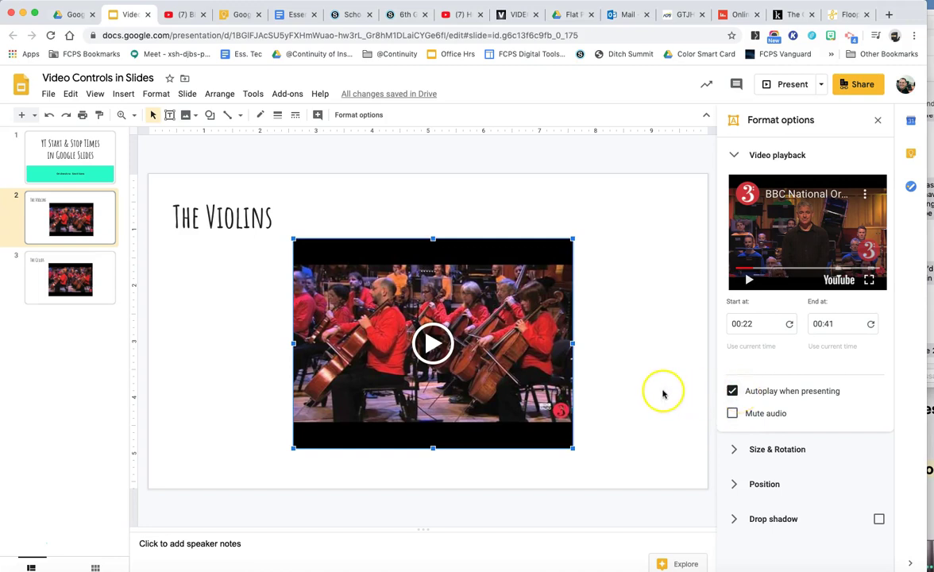
{"action": "left_click", "coordinate": [433, 346]}
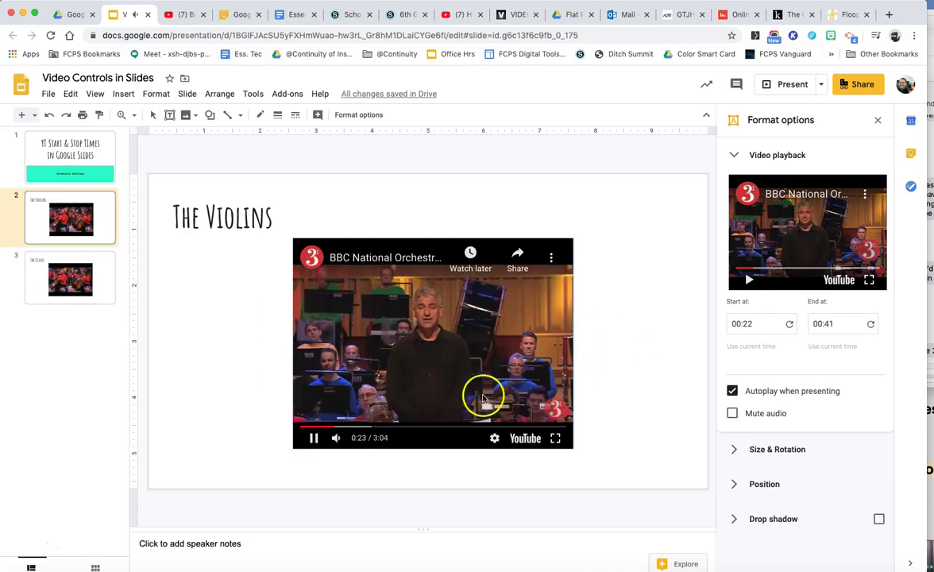
{"action": "left_click", "coordinate": [313, 437]}
{"action": "left_click", "coordinate": [741, 413]}
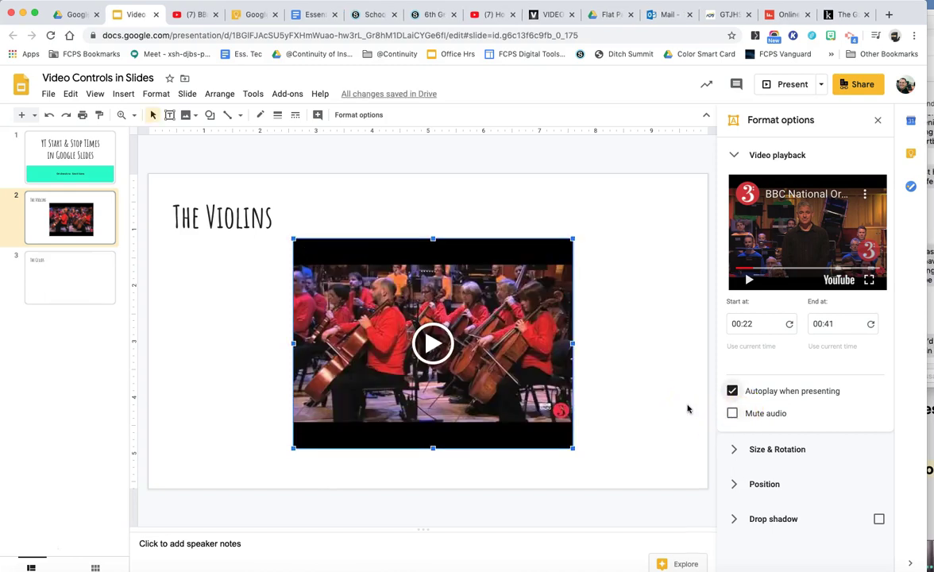
{"action": "left_click", "coordinate": [688, 409]}
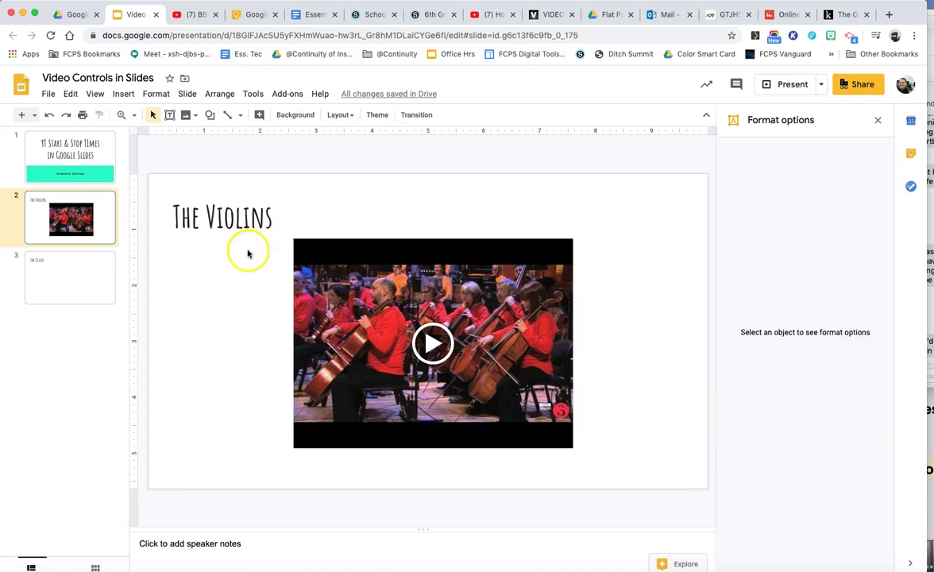
{"action": "left_click", "coordinate": [102, 278]}
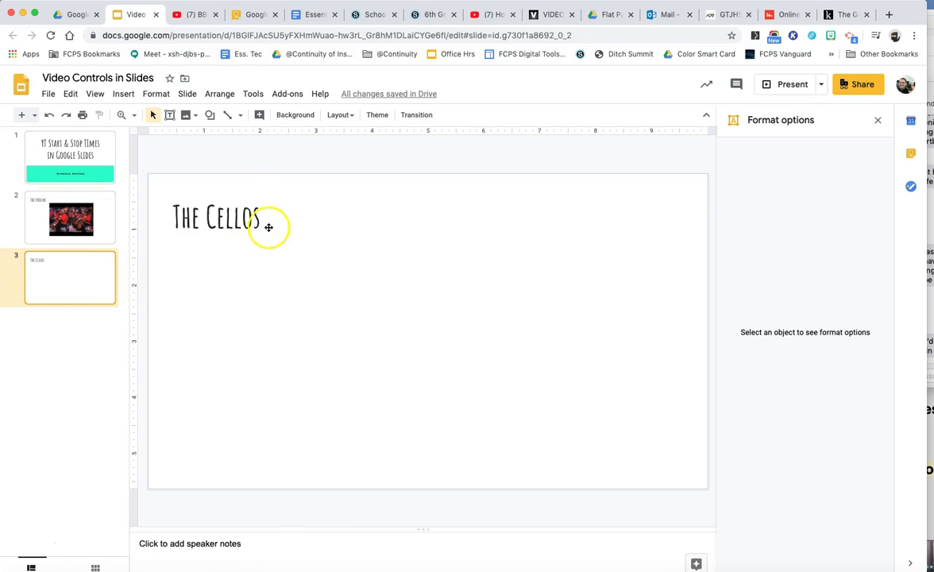
Embed the orchestra YouTube video by URL on the Cellos slide and centre it.
{"action": "left_click", "coordinate": [122, 94]}
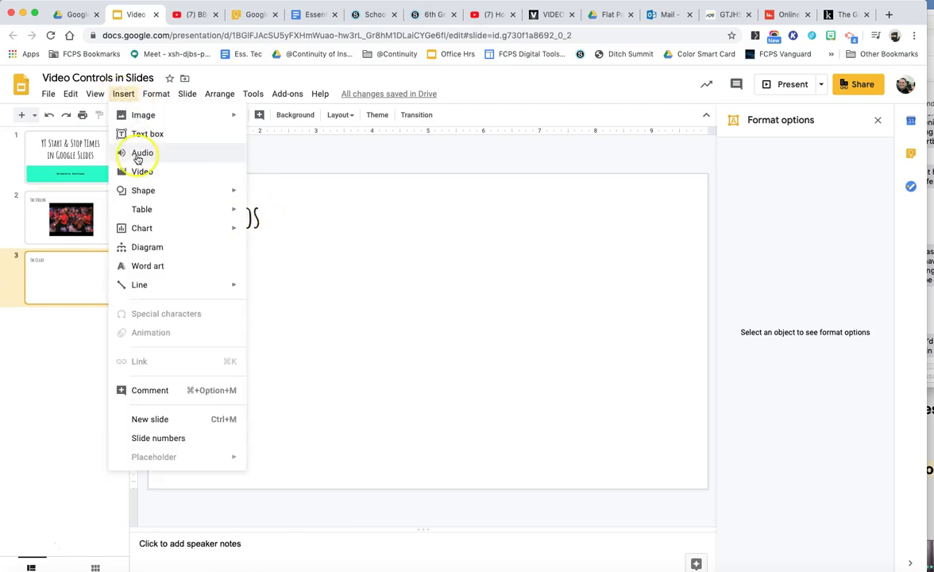
{"action": "left_click", "coordinate": [143, 172]}
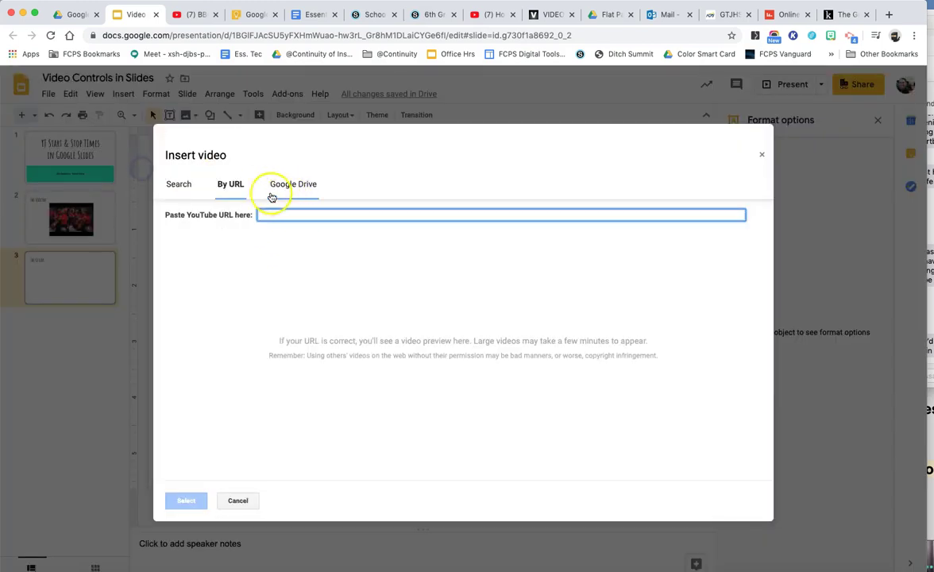
{"action": "type", "text": "https://www.youtube.com/watch?v=MP2_6OLummA"}
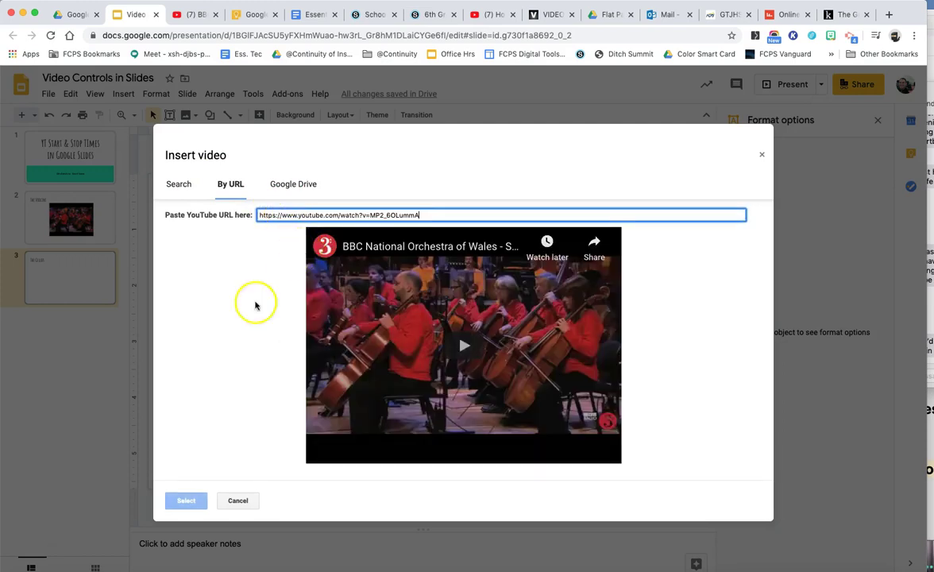
{"action": "left_click", "coordinate": [186, 500]}
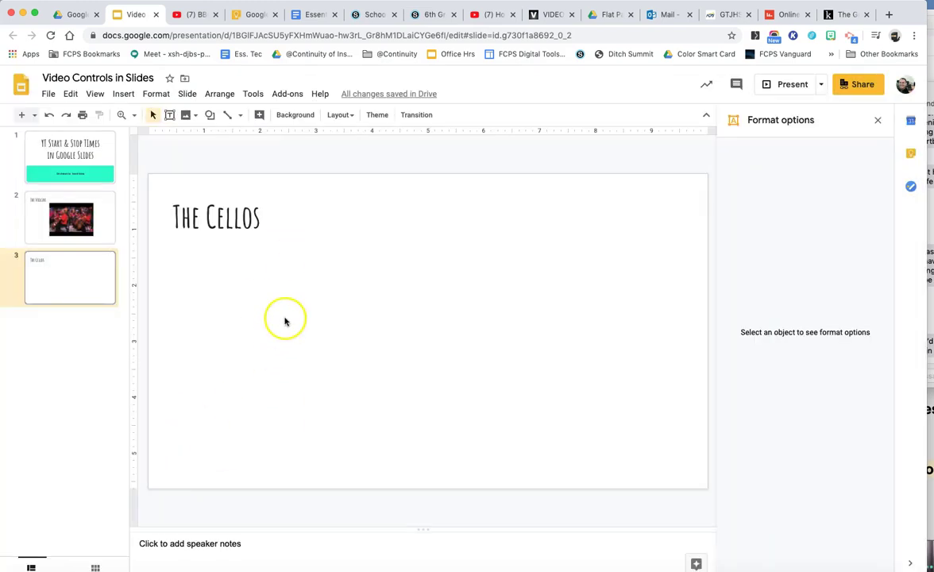
{"action": "left_click_drag", "start_coordinate": [324, 284], "coordinate": [446, 261]}
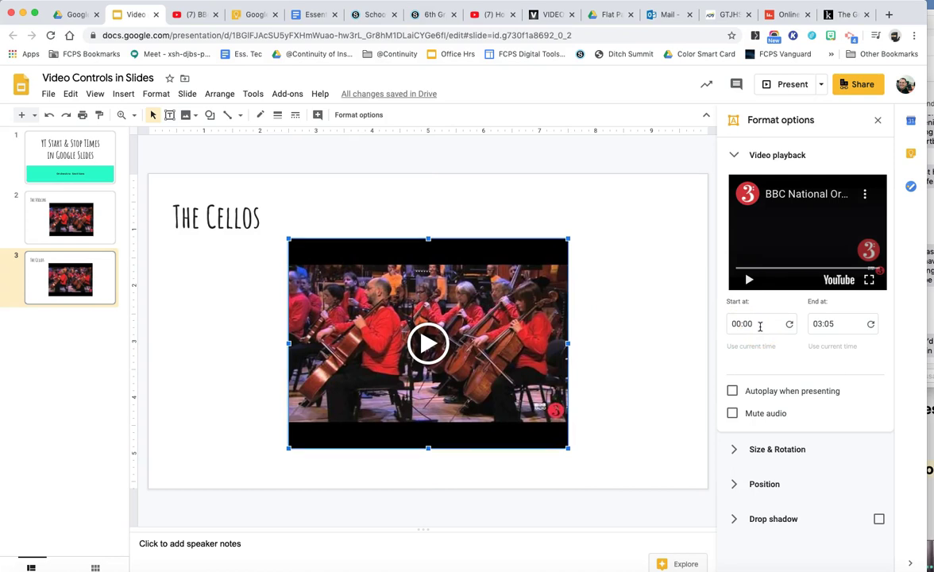
Trim the Cellos video to play 01:14 to 01:42 with autoplay when presenting.
{"action": "left_click", "coordinate": [760, 326]}
{"action": "type", "text": "1:14"}
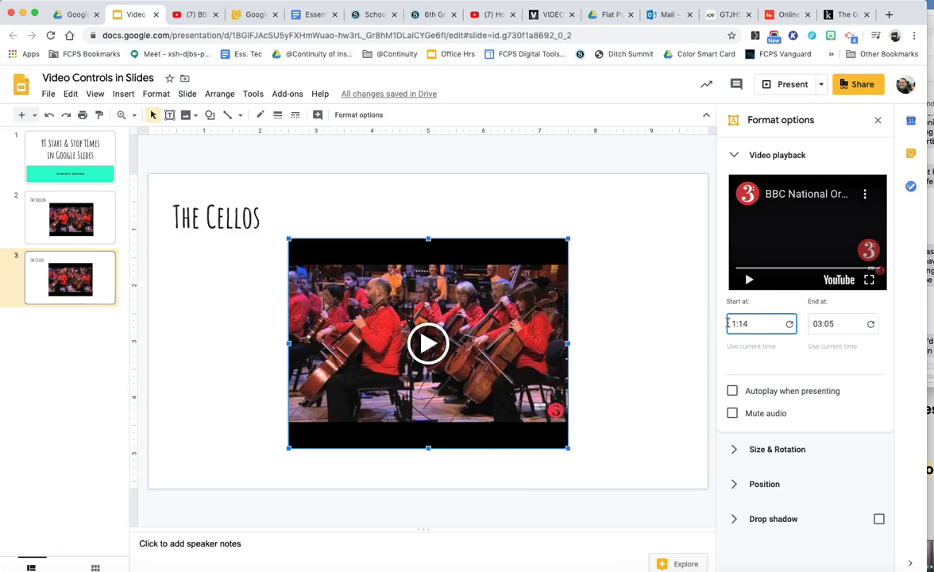
{"action": "left_click", "coordinate": [823, 323]}
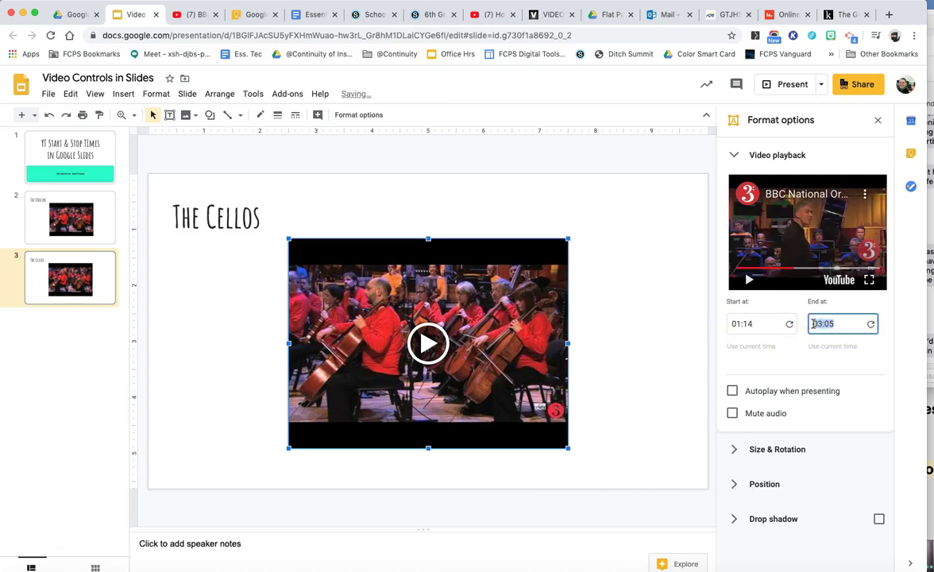
{"action": "type", "text": "1:42"}
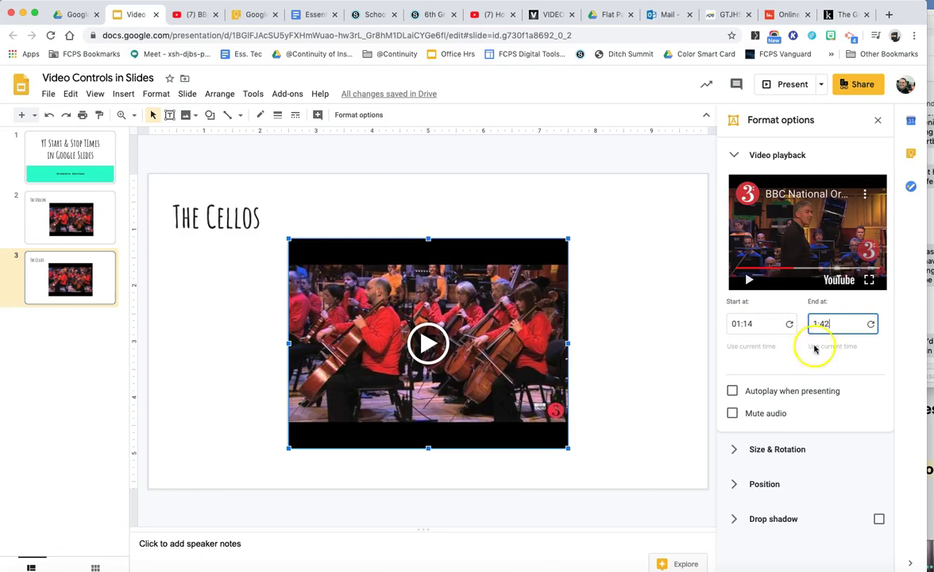
{"action": "left_click", "coordinate": [732, 391]}
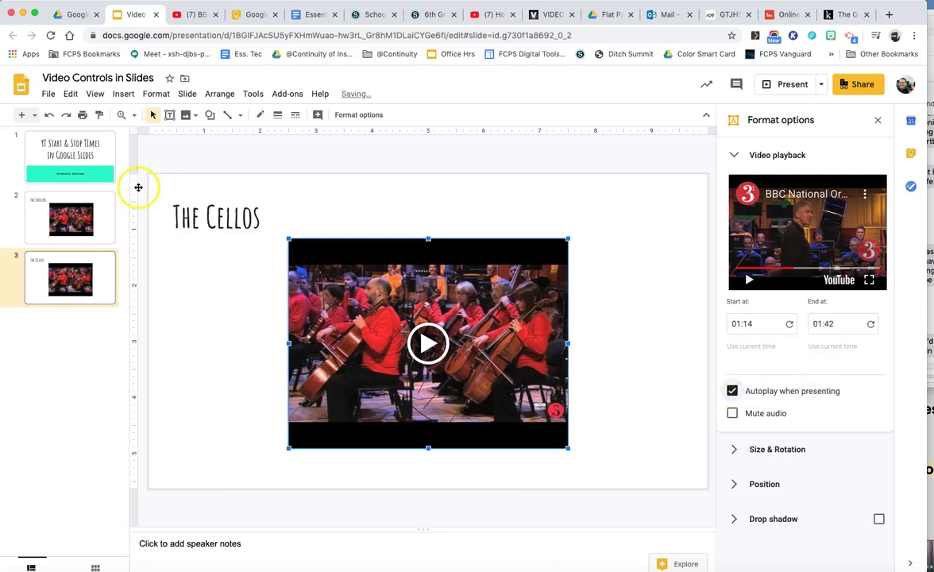
{"action": "left_click", "coordinate": [104, 173]}
{"action": "left_click", "coordinate": [96, 198]}
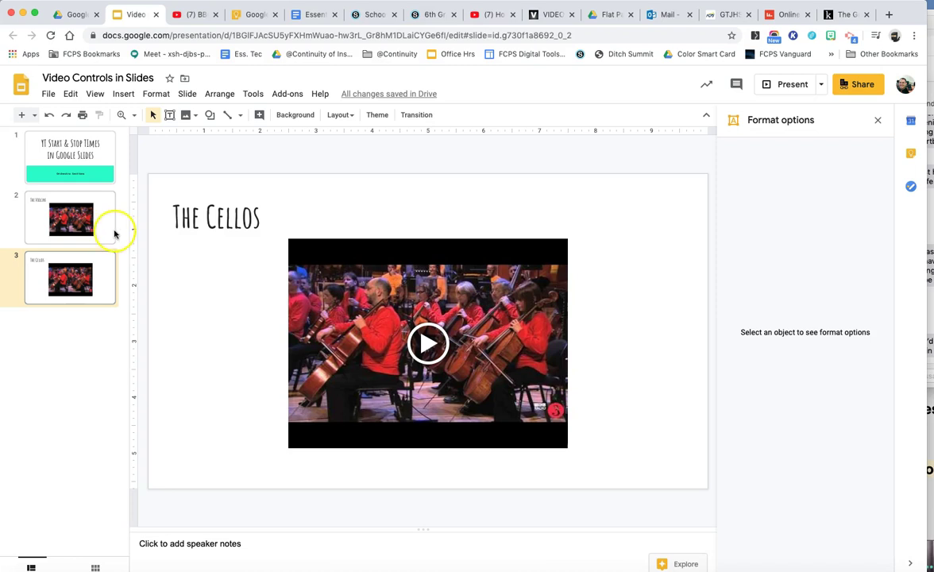
{"action": "left_click", "coordinate": [111, 230]}
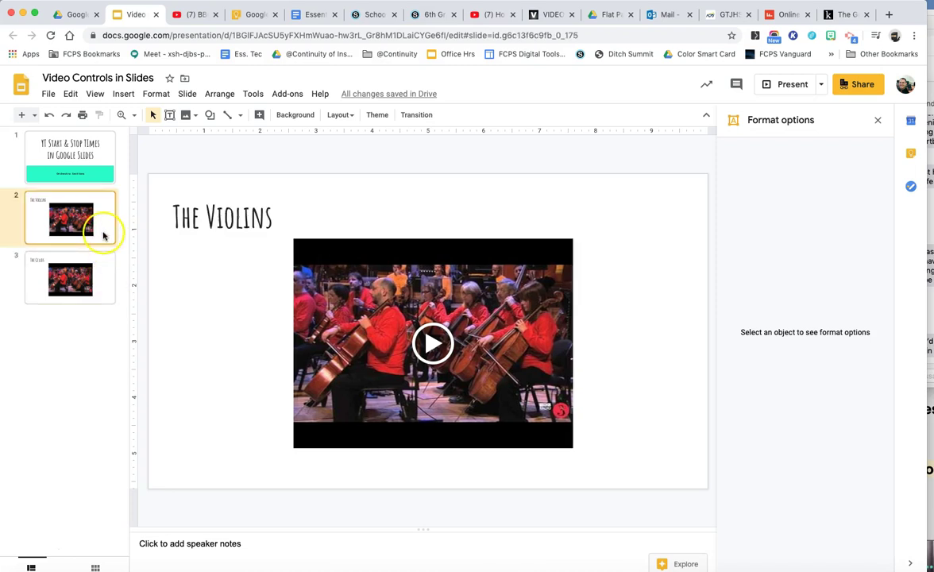
{"action": "left_click", "coordinate": [105, 266]}
{"action": "left_click", "coordinate": [104, 225]}
{"action": "left_click", "coordinate": [107, 262]}
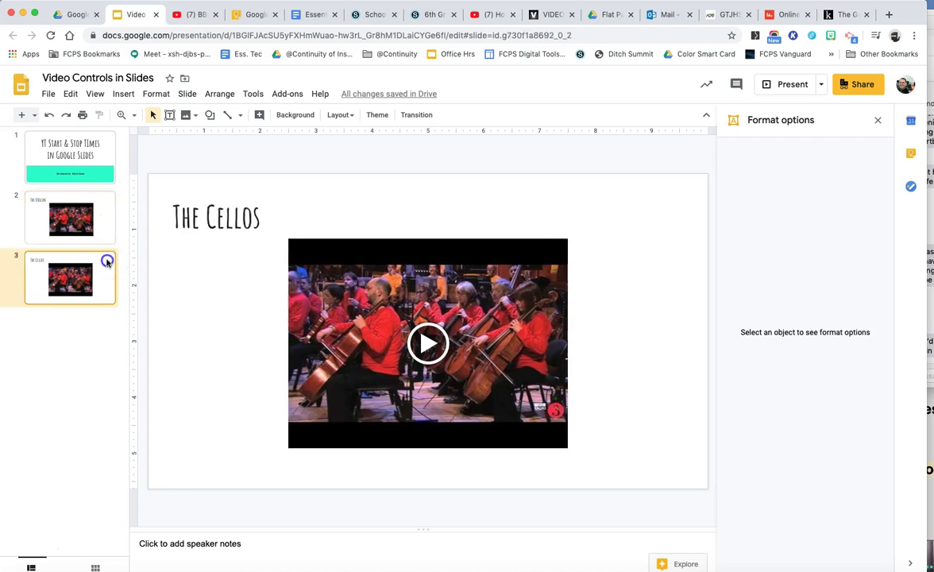
{"action": "left_click", "coordinate": [104, 231]}
{"action": "left_click", "coordinate": [107, 264]}
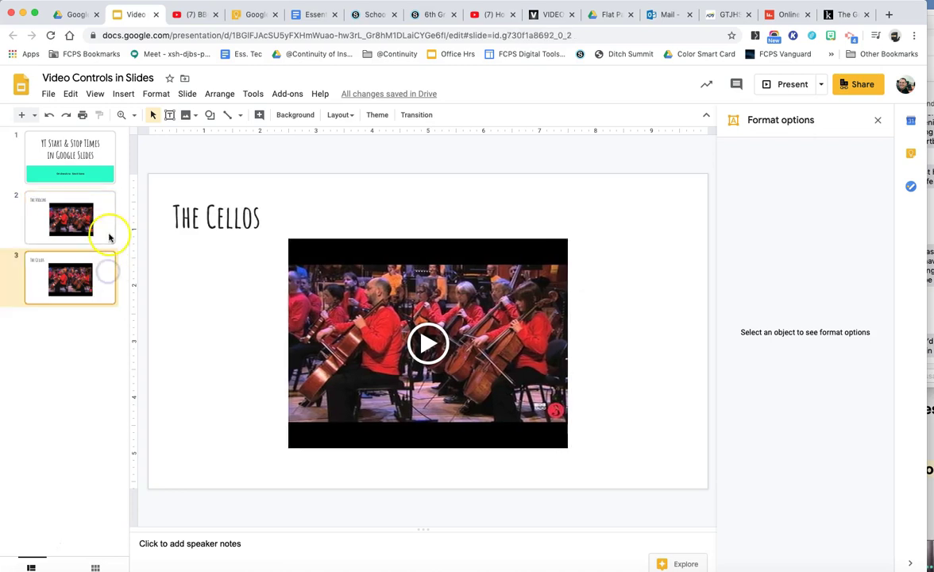